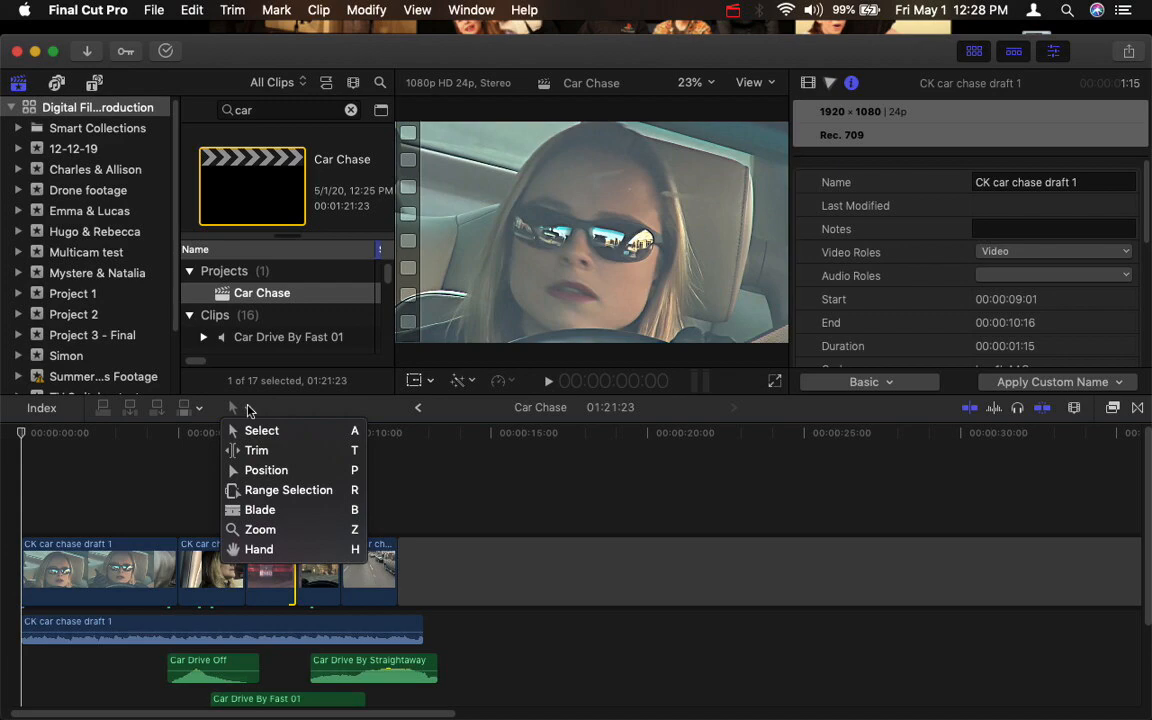
- Activate the Trim tool and enlarge the timeline around the edit points in the Car Chase project
click(250, 451)
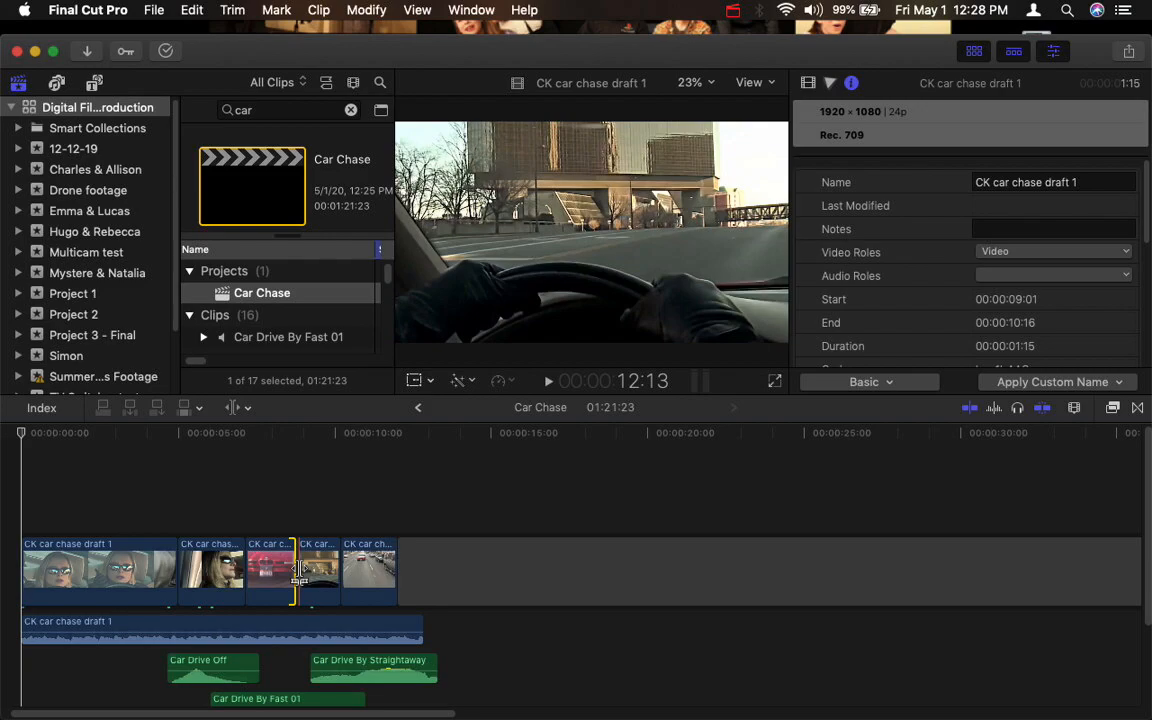
key(super+equal)
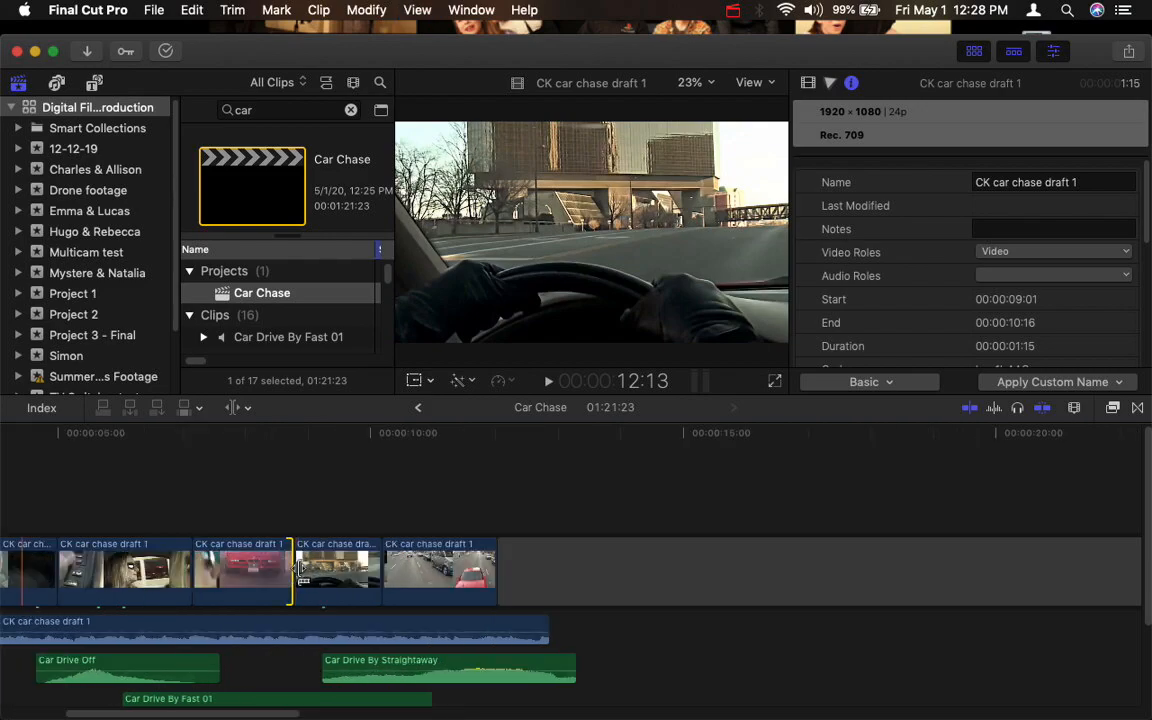
- Try trimming the cut between the red car close-up and the steering wheel shot to an earlier point, undoing each attempt
drag(294, 570, 257, 572)
key(super+z)
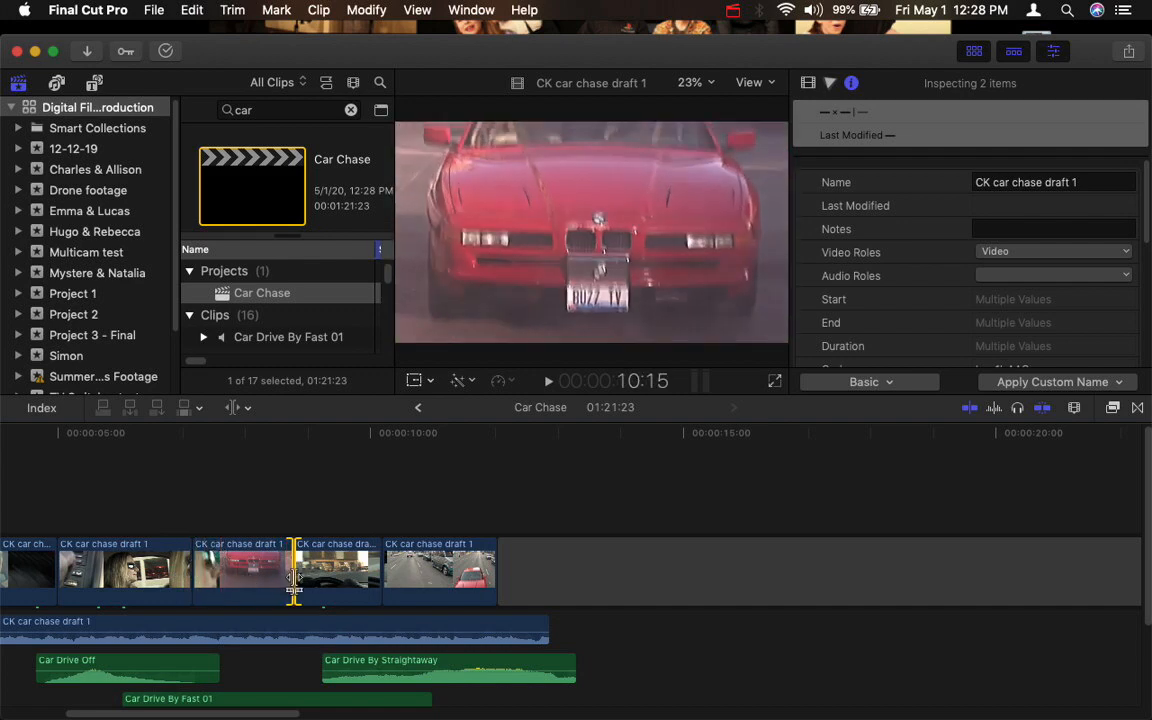
mouse_move(288, 580)
mouse_down()
mouse_move(224, 572)
mouse_move(325, 572)
mouse_move(242, 573)
mouse_move(267, 572)
mouse_up()
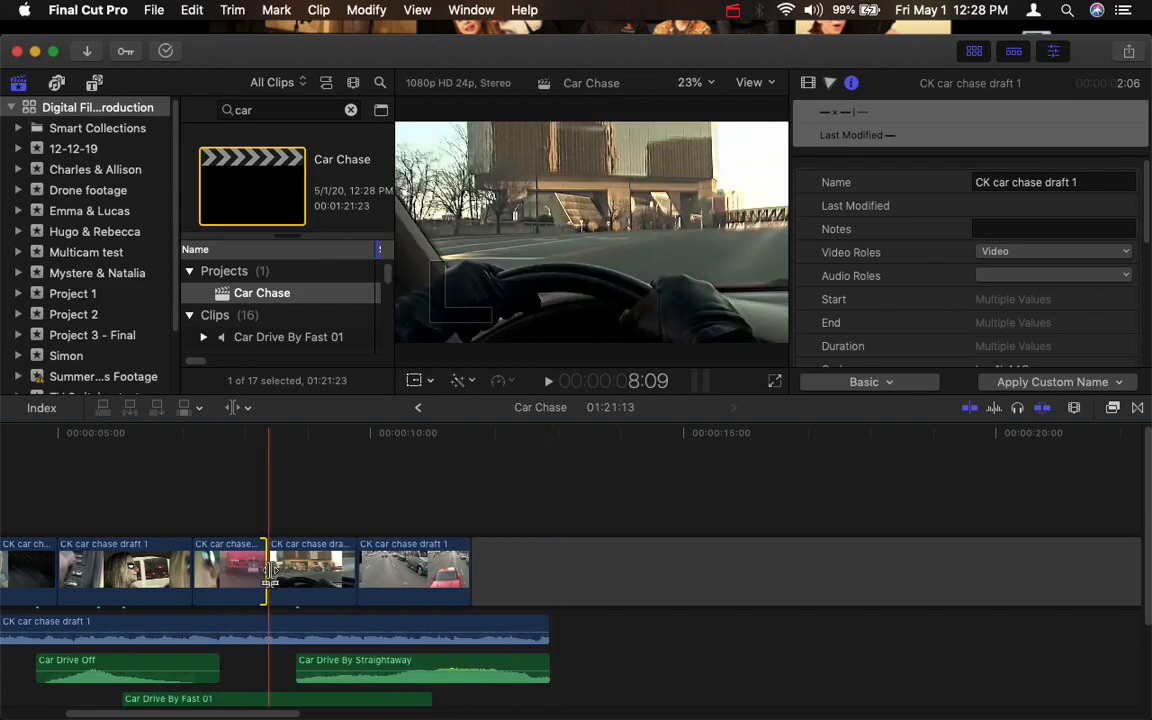
key(super+z)
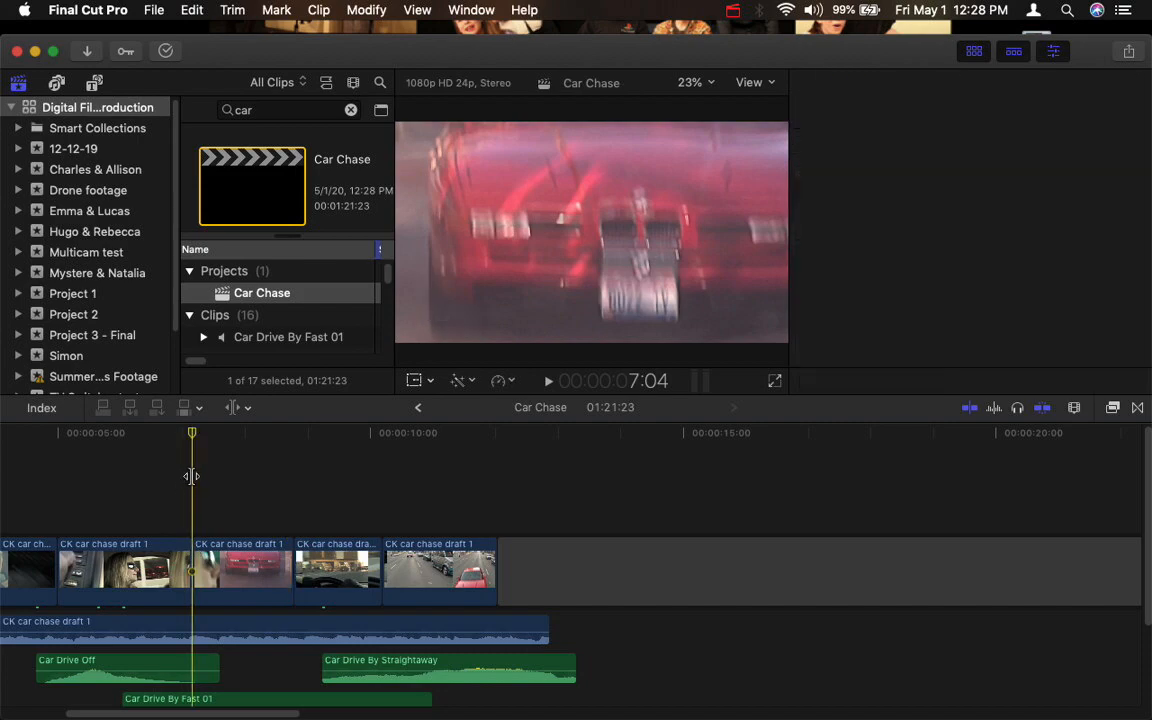
- Play the red car close-up from its start and return the playhead to the clip's opening frames
key(space)
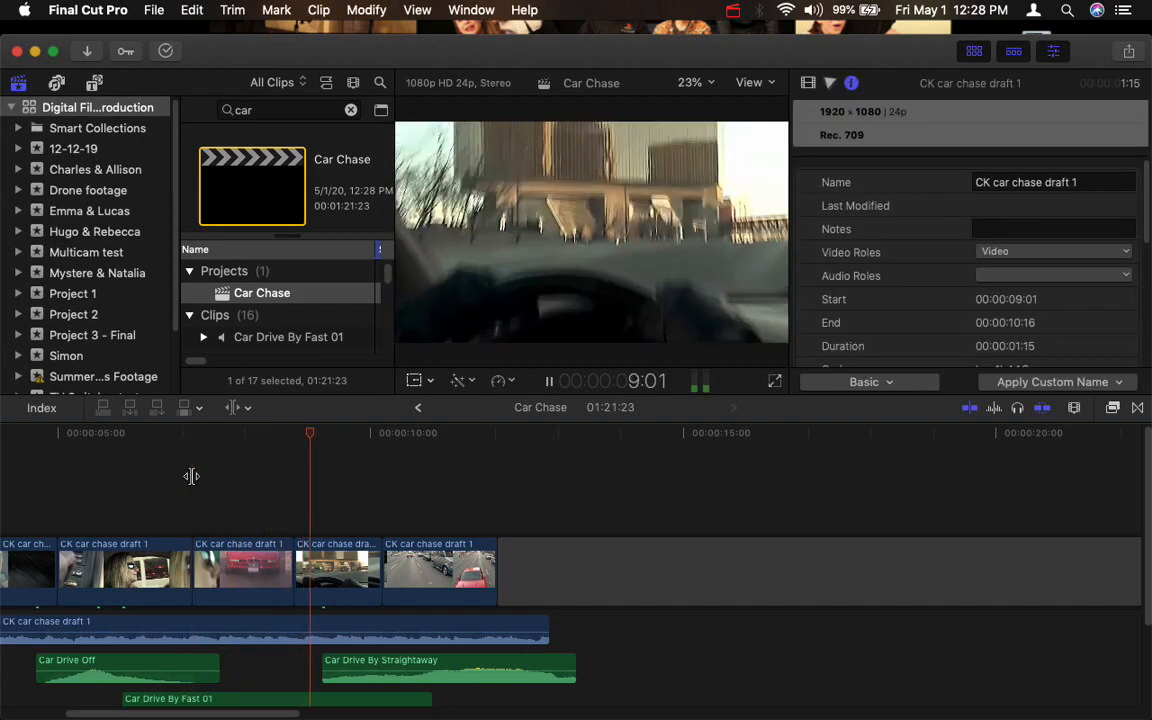
key(space)
click(191, 437)
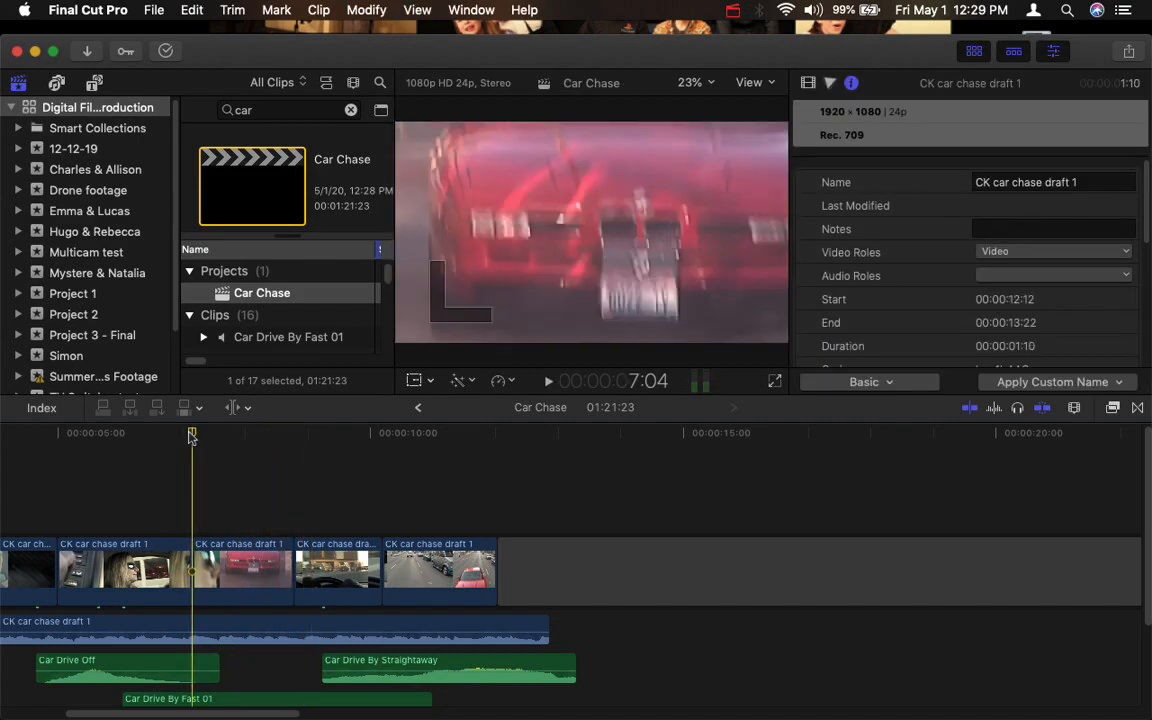
drag(191, 437, 212, 437)
key(Right)
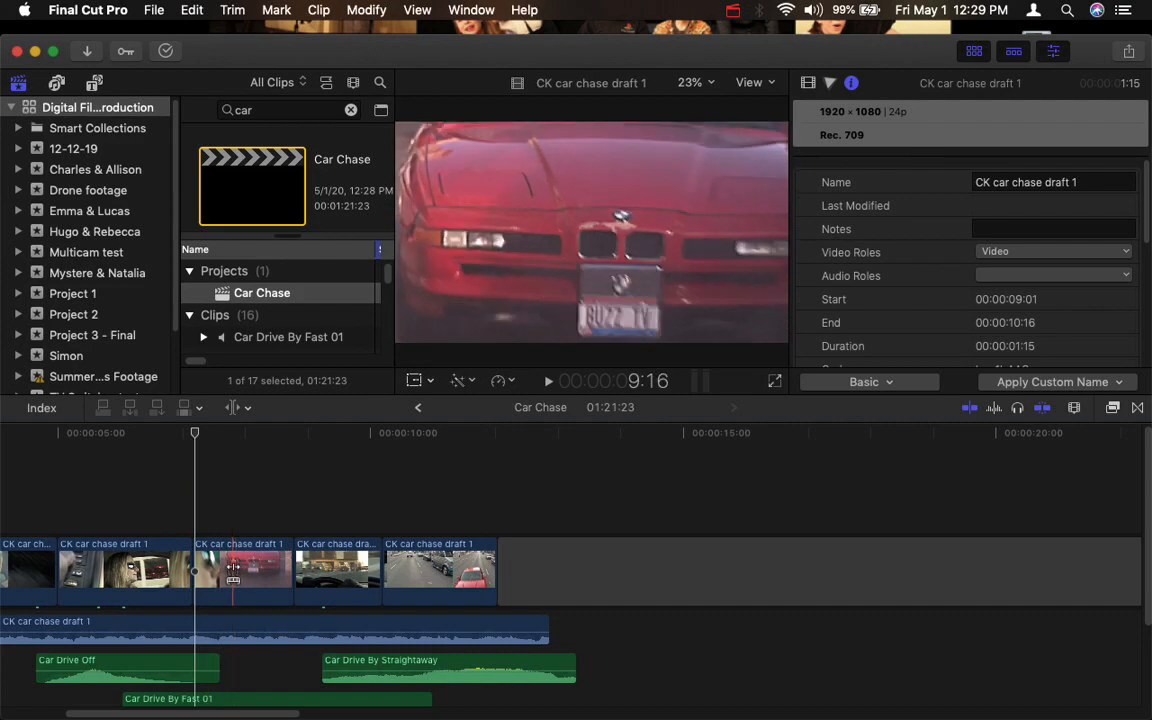
- Slip the red car close-up's content so the clip starts at 00:00:10:01 with its duration and position kept
drag(233, 573, 233, 573)
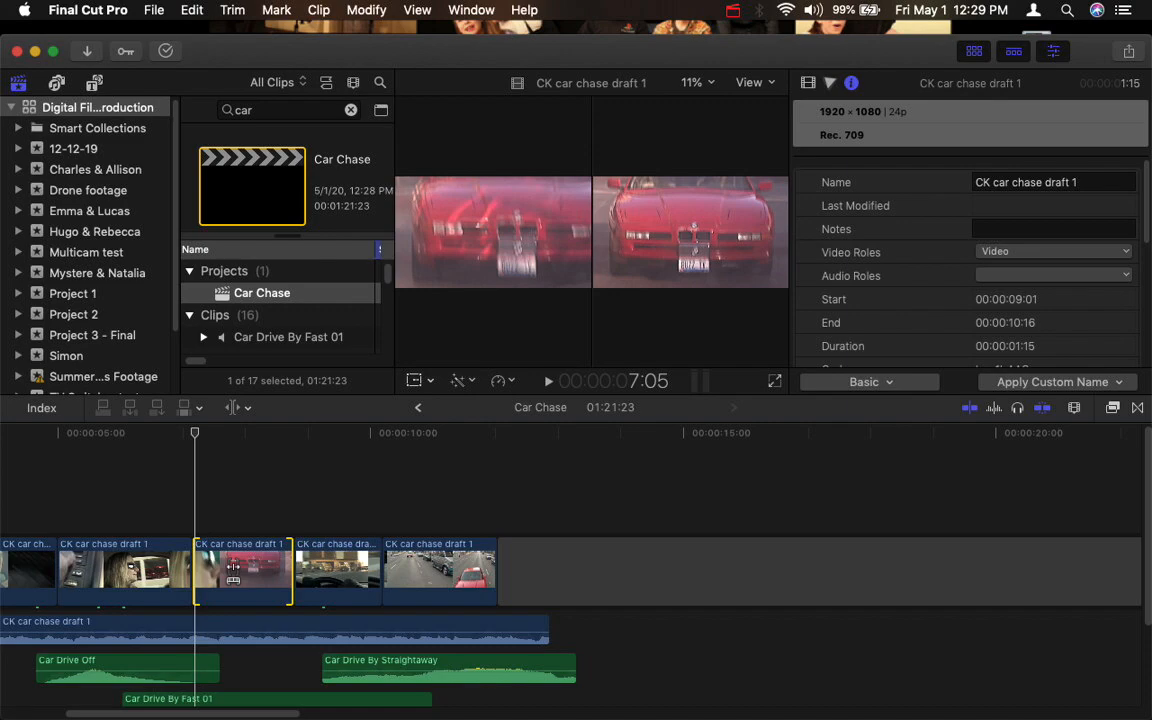
drag(233, 573, 90, 558)
click(235, 577)
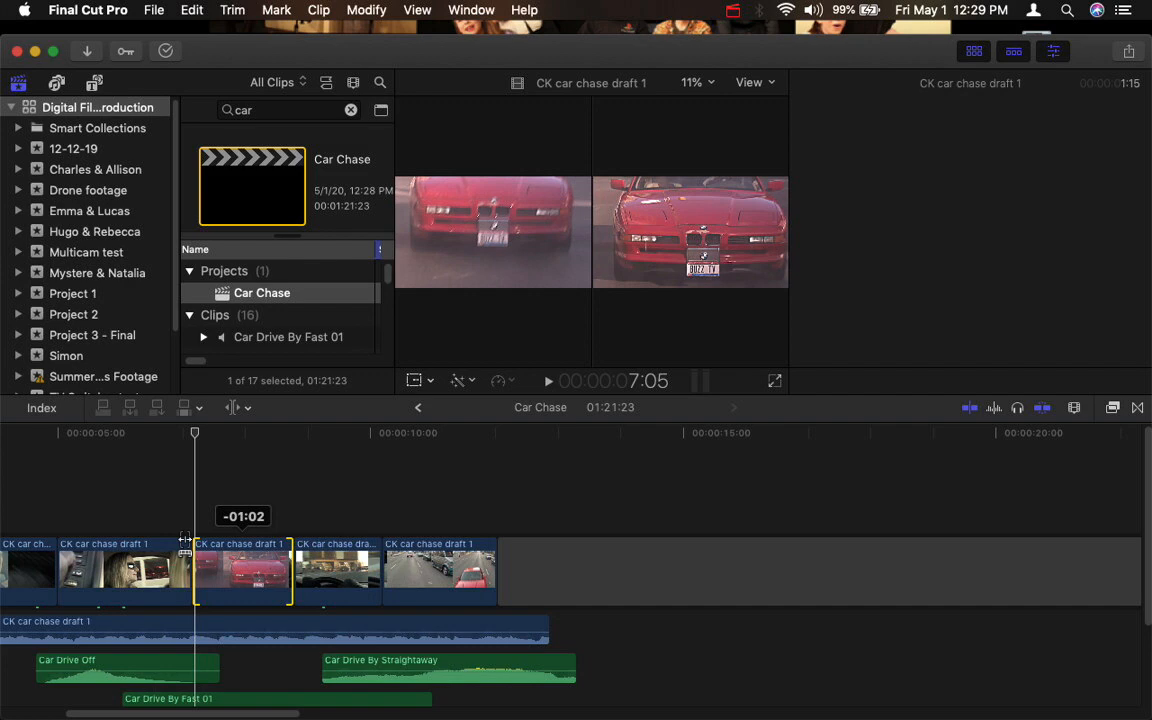
- Play back the slipped red car close-up and compare it with the original by undoing and redoing the slip
drag(178, 432, 178, 432)
key(space)
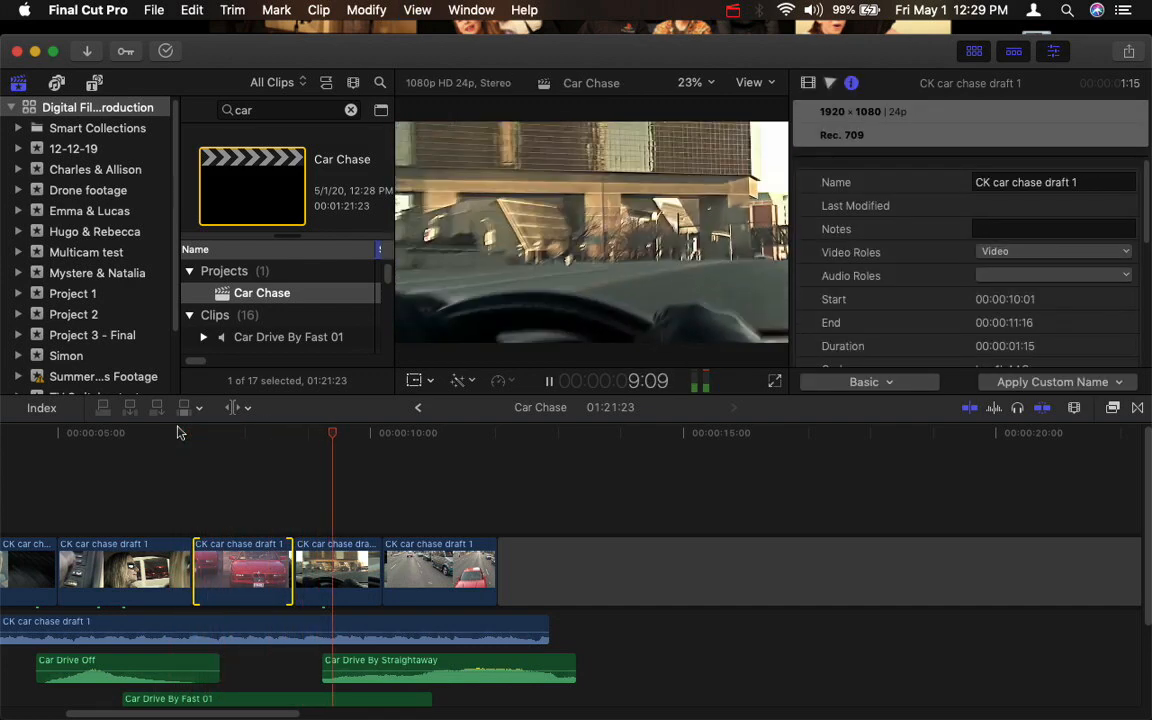
click(180, 432)
key(space)
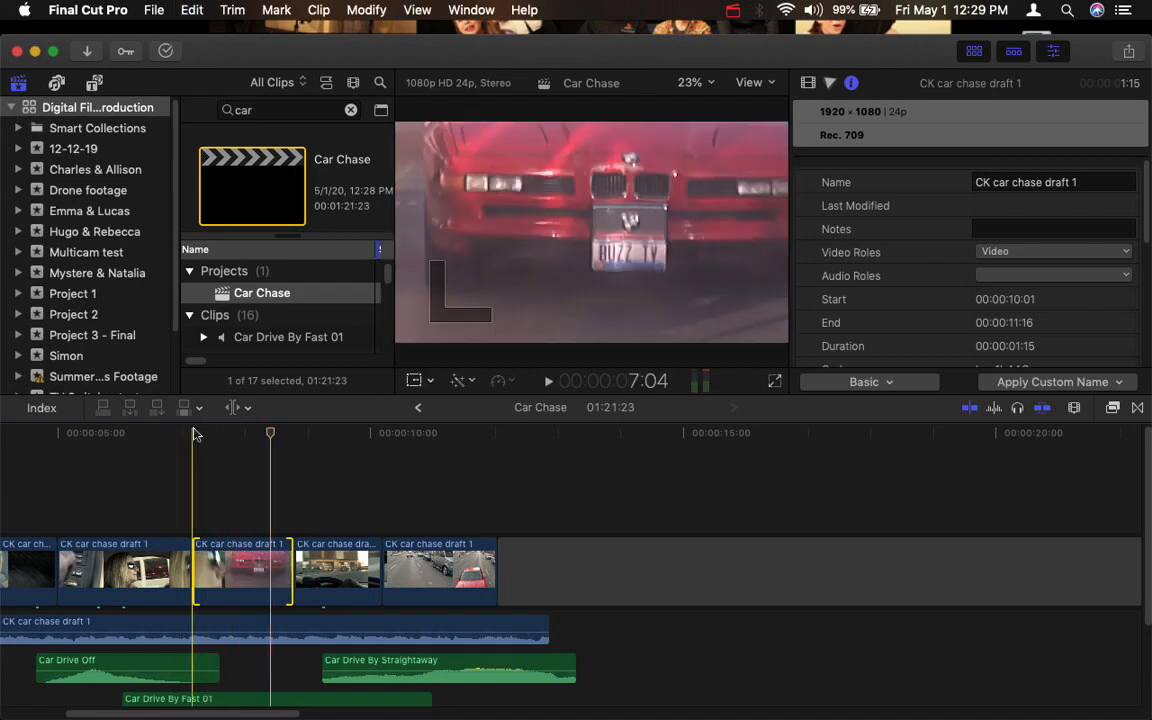
key(super+shift+z)
key(super+z)
- Try slipping the last clip, the traffic street shot, so its content starts at 00:00:17:16, and play the result
click(429, 565)
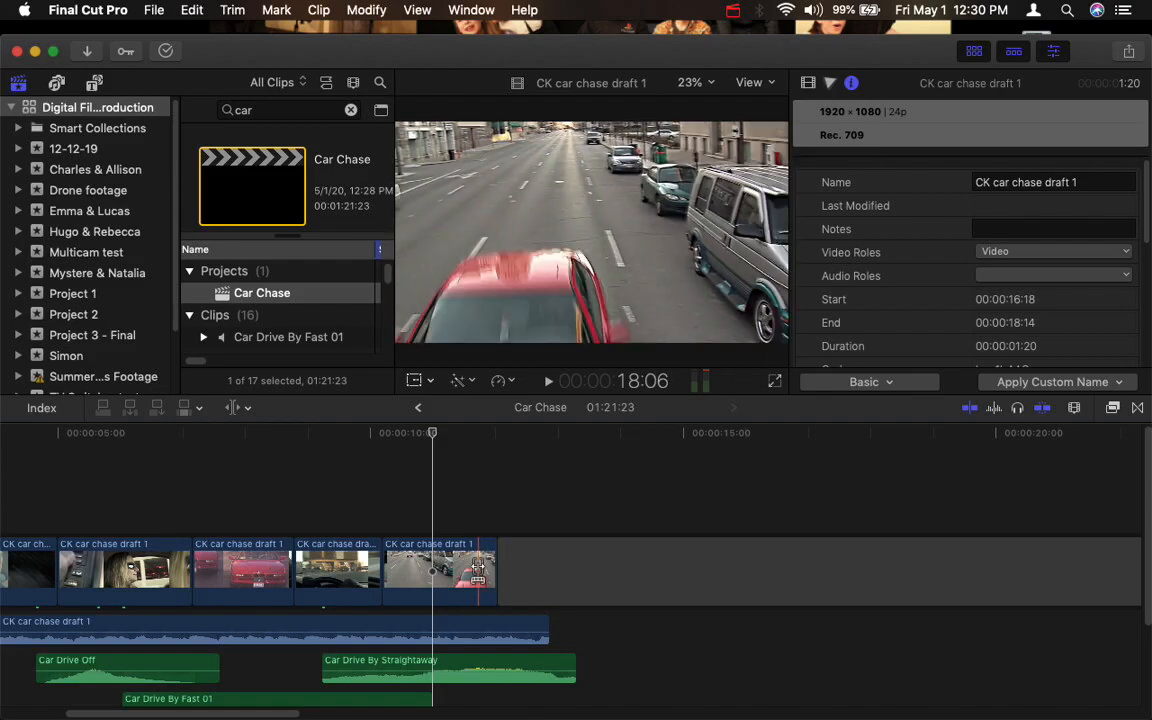
click(421, 567)
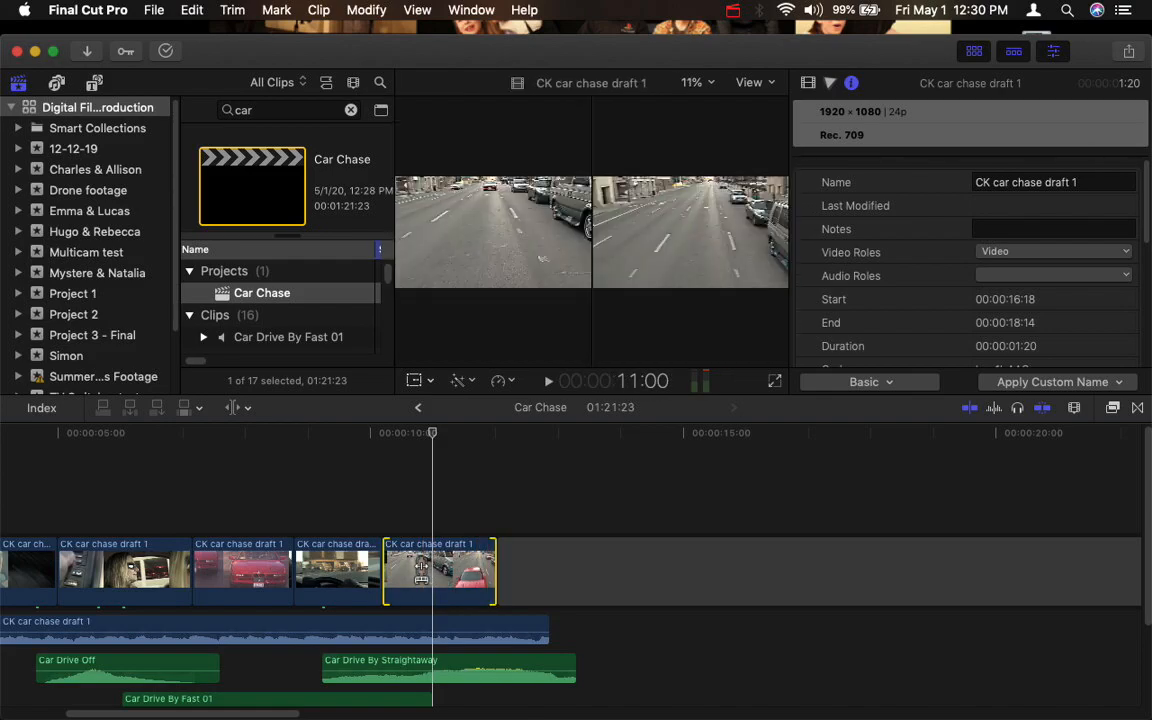
drag(421, 567, 363, 578)
click(323, 448)
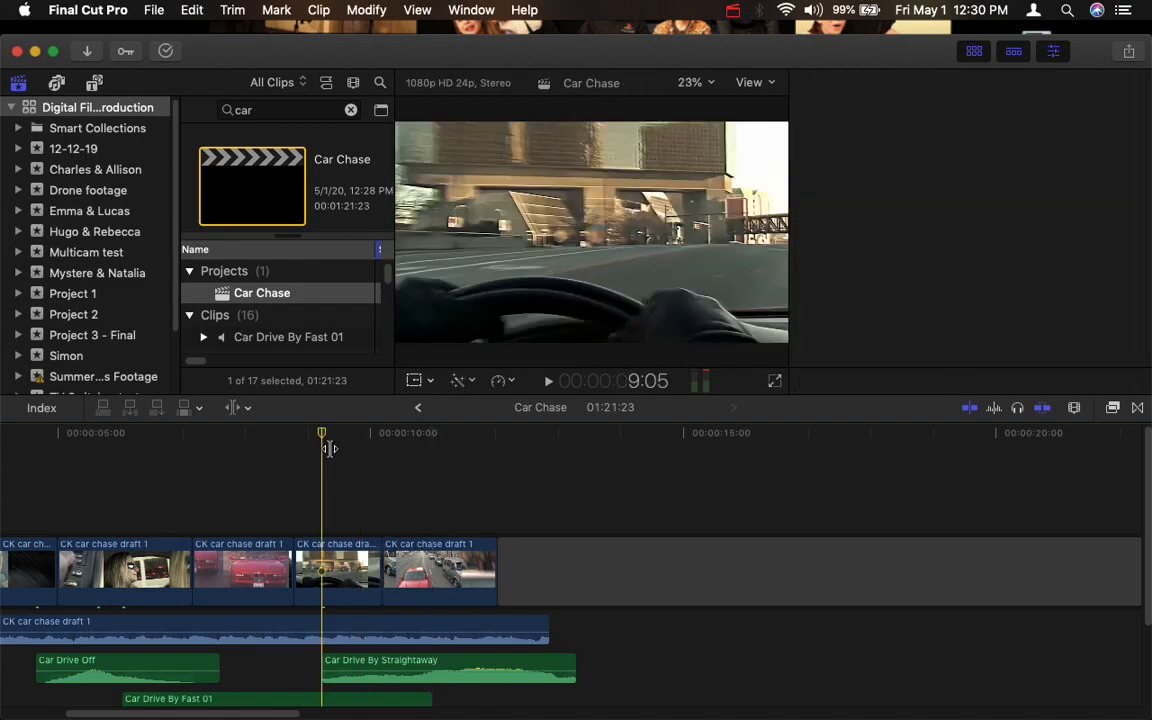
key(space)
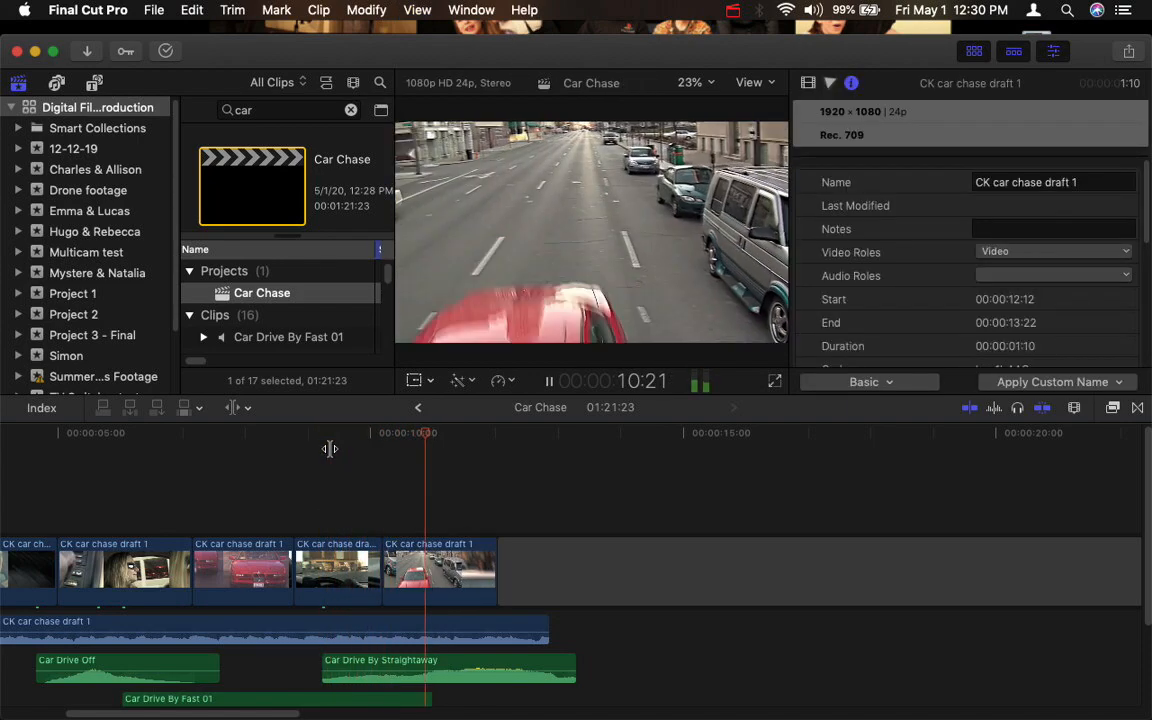
key(space)
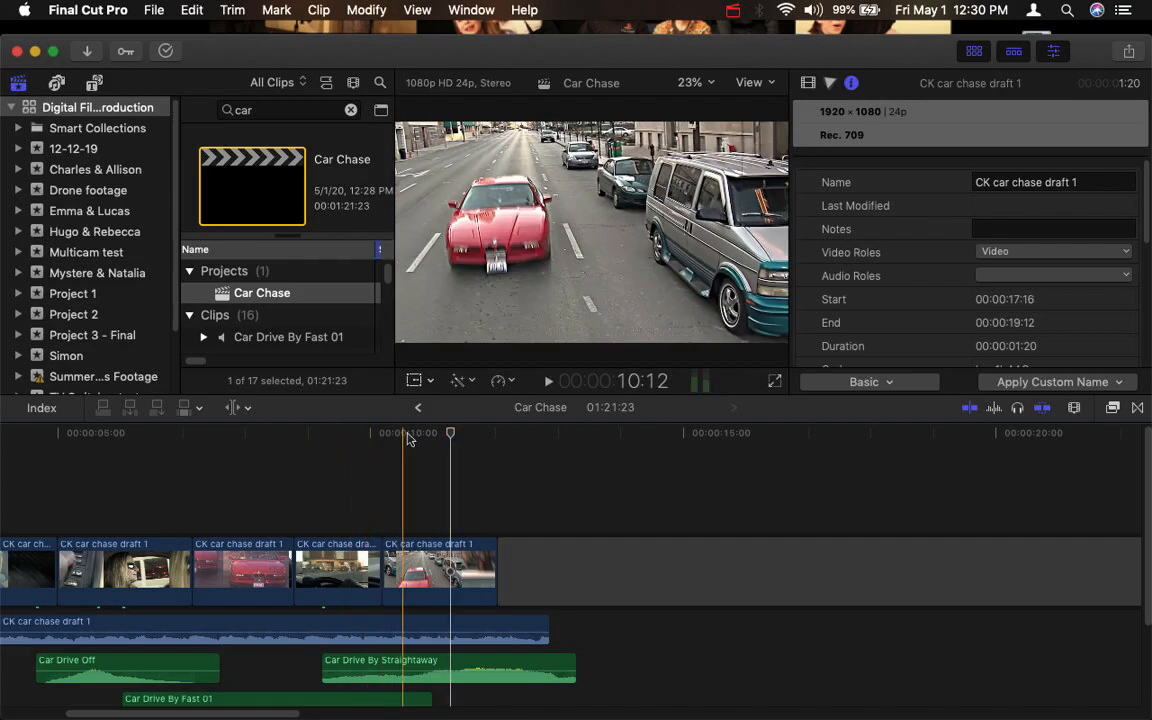
key(space)
key(space)
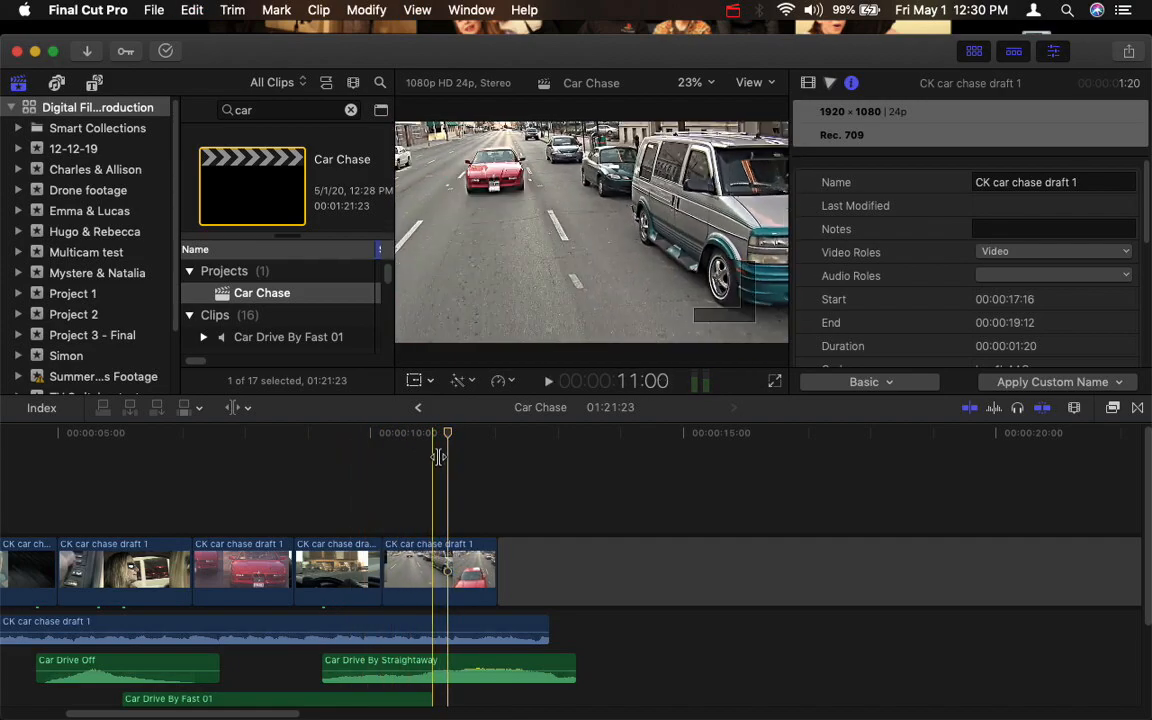
- Trim 18 frames off the end of the street clip for a duration of 01:02, and play the shortened shot
key(space)
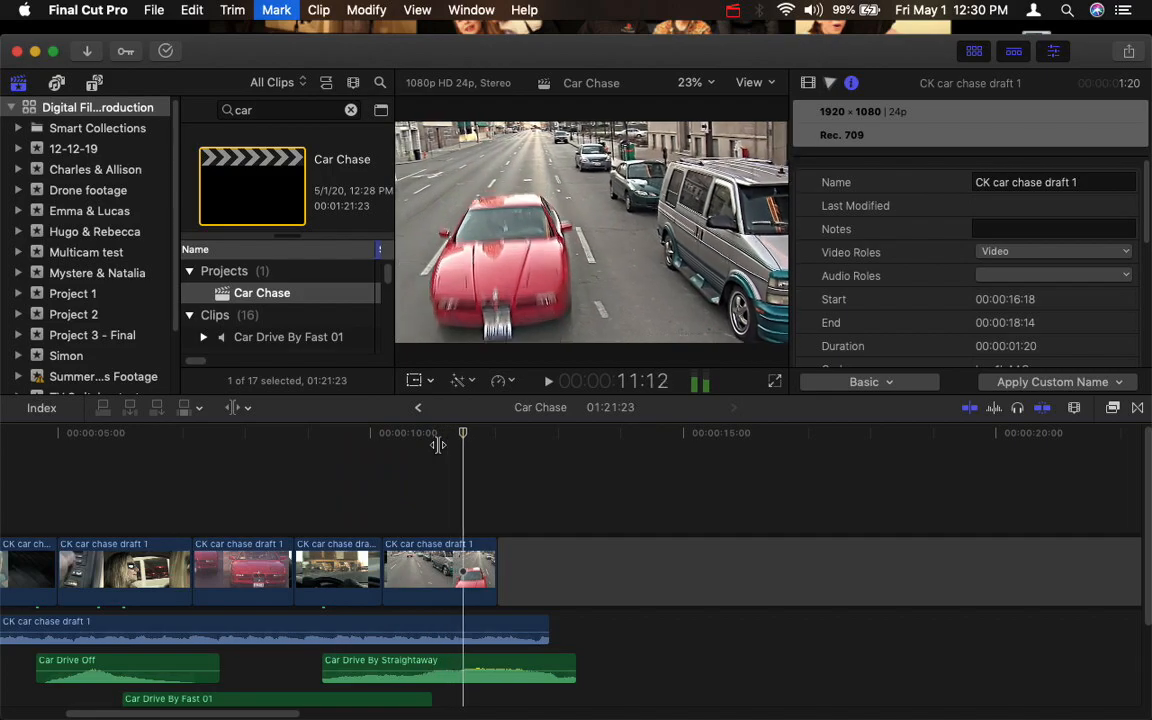
key(Right)
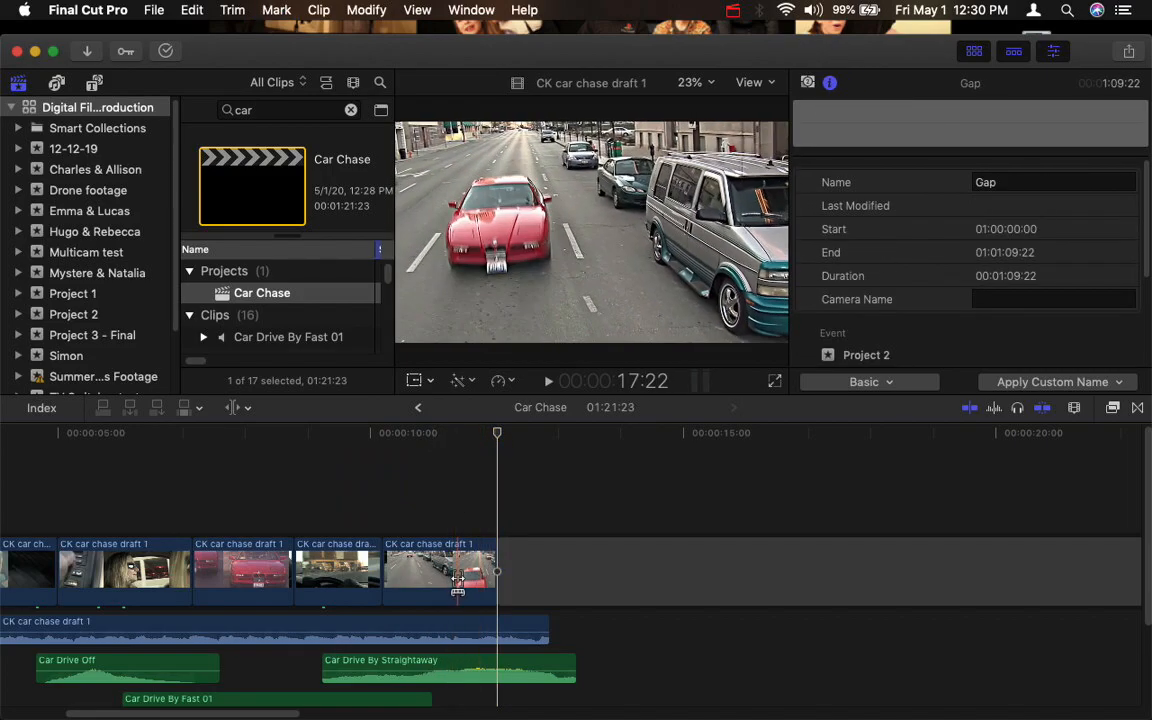
drag(489, 571, 450, 571)
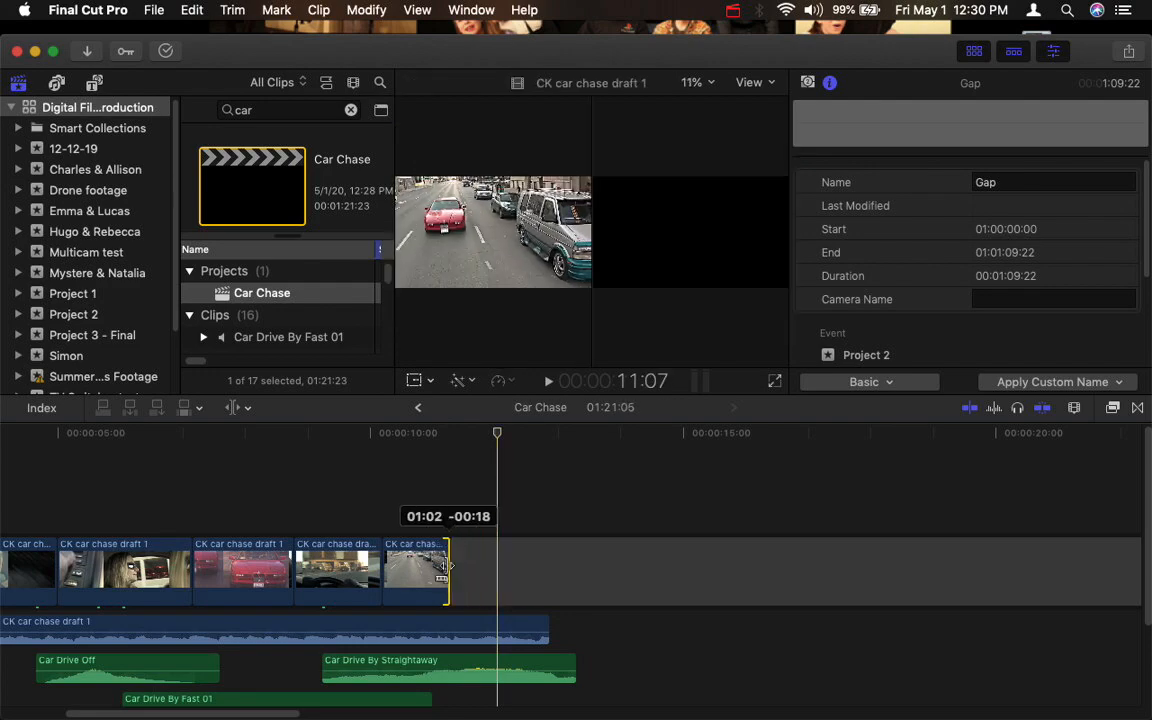
click(388, 433)
key(space)
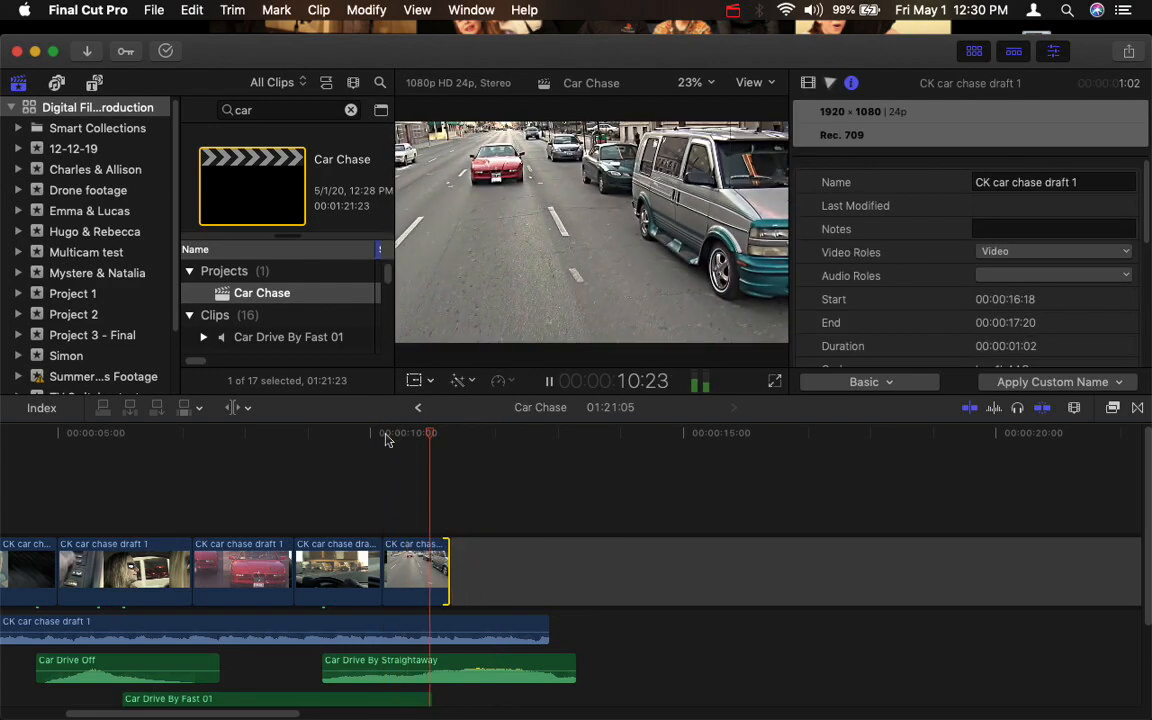
key(space)
click(367, 437)
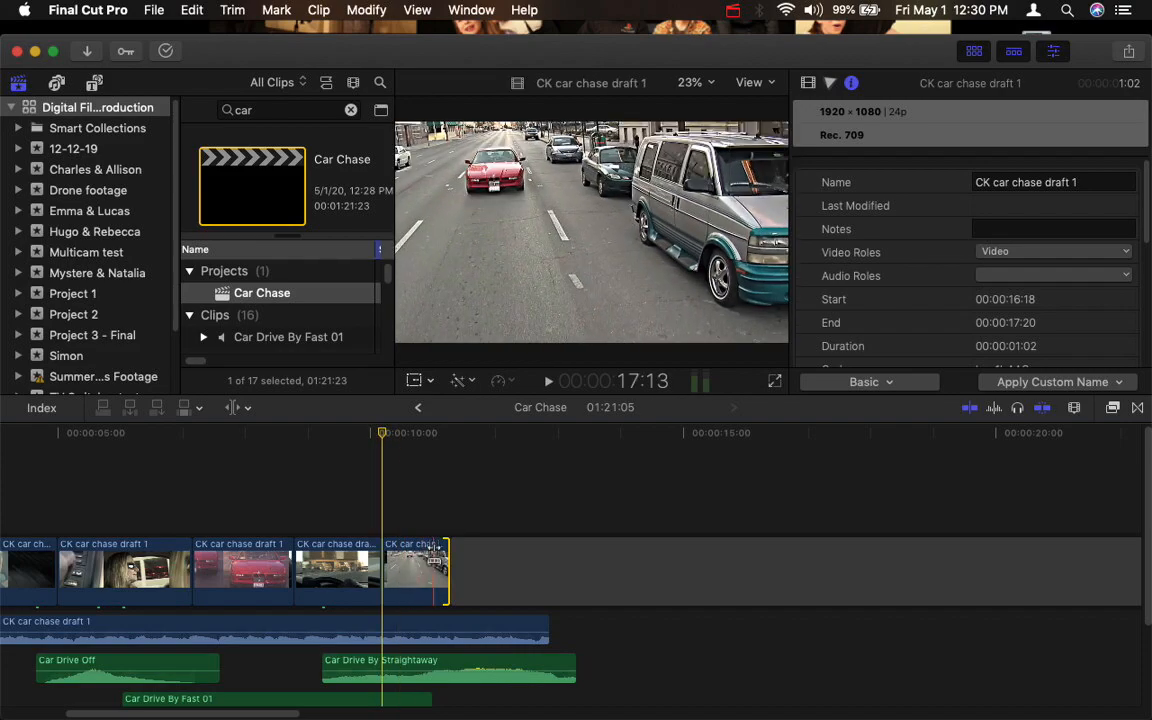
- Slip the shortened street clip so its content starts at 00:00:17:11, and play the cut into it
click(411, 566)
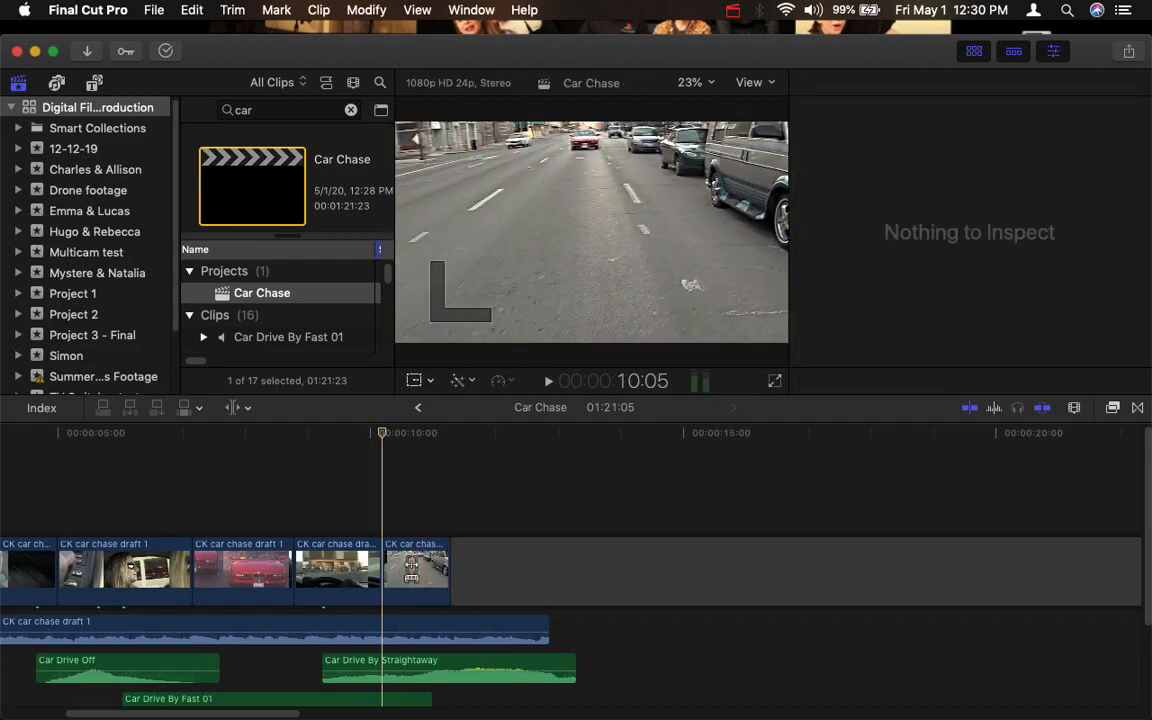
drag(411, 566, 367, 572)
click(360, 437)
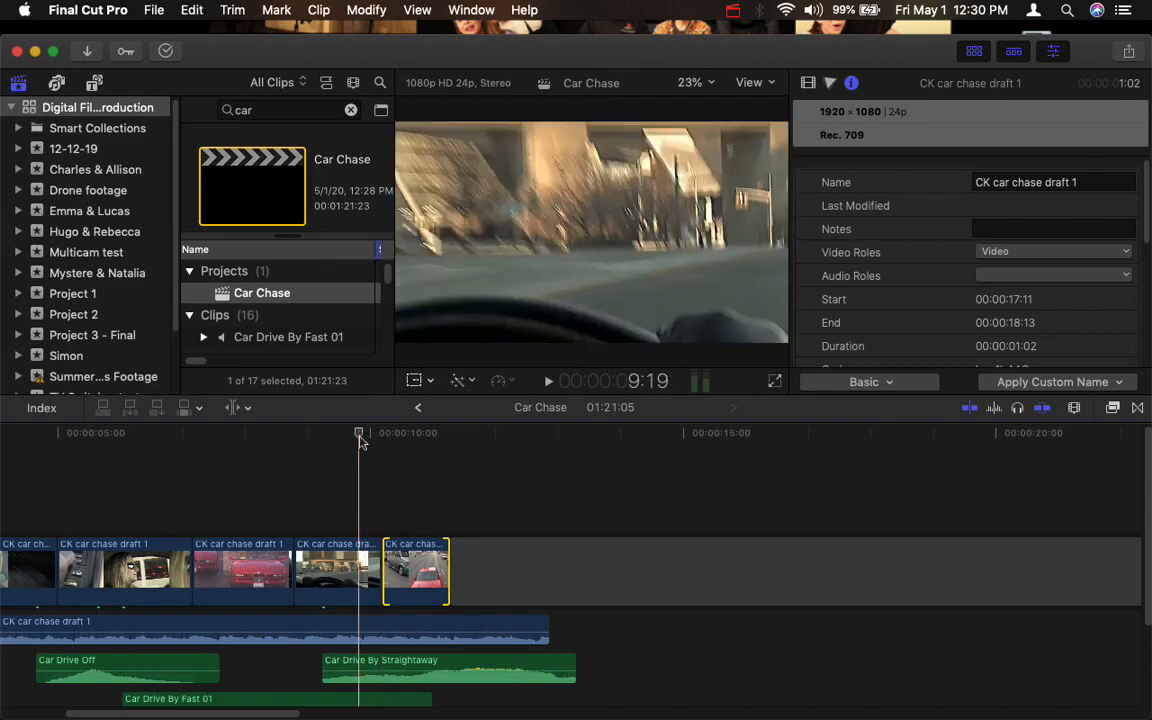
key(space)
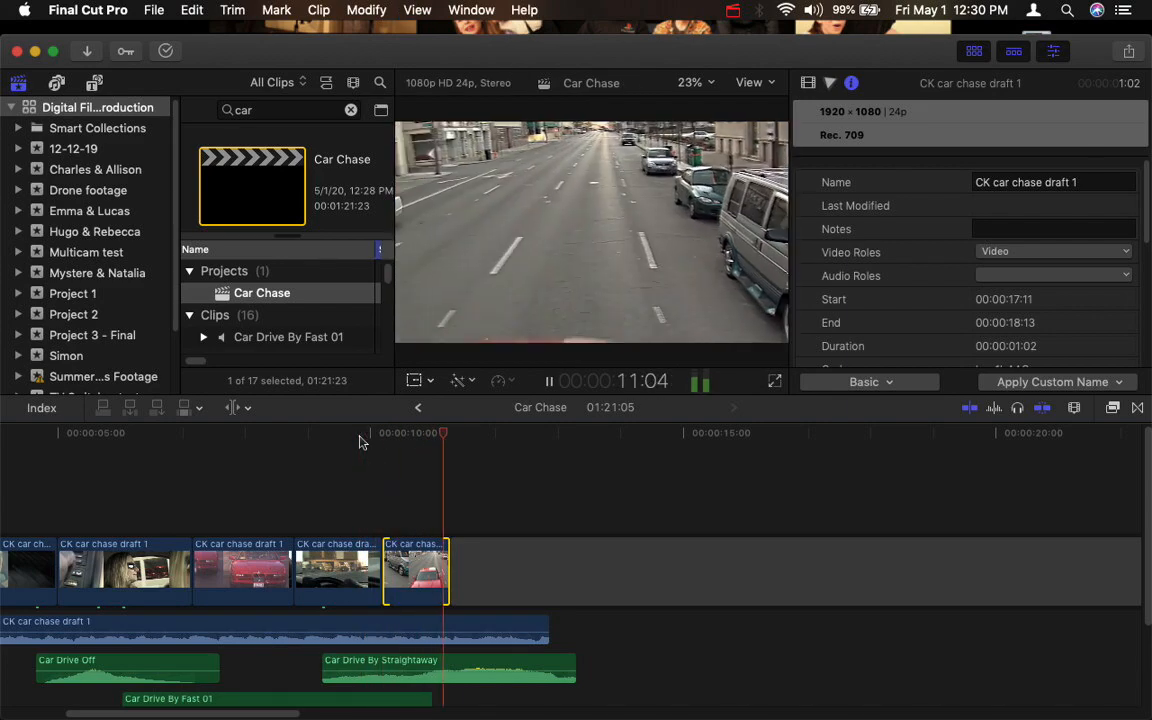
key(space)
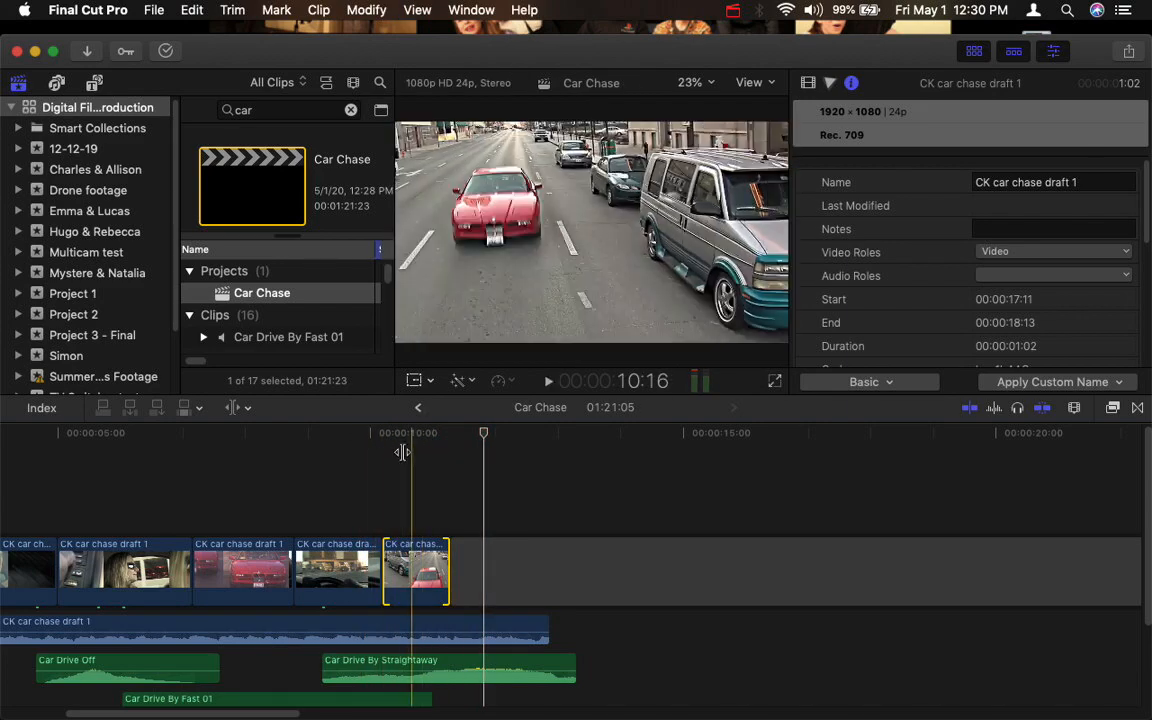
- Copy the steering wheel clip with the Select tool, paste it directly after the street clip, and play the new ending
click(350, 568)
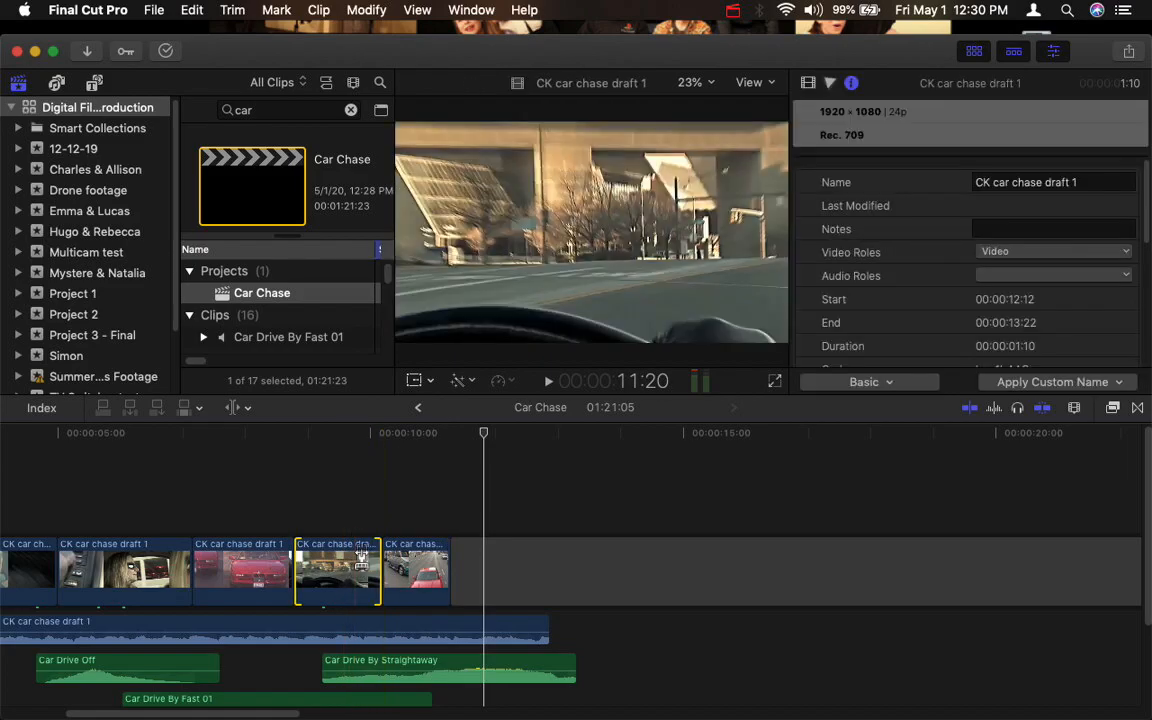
key(a)
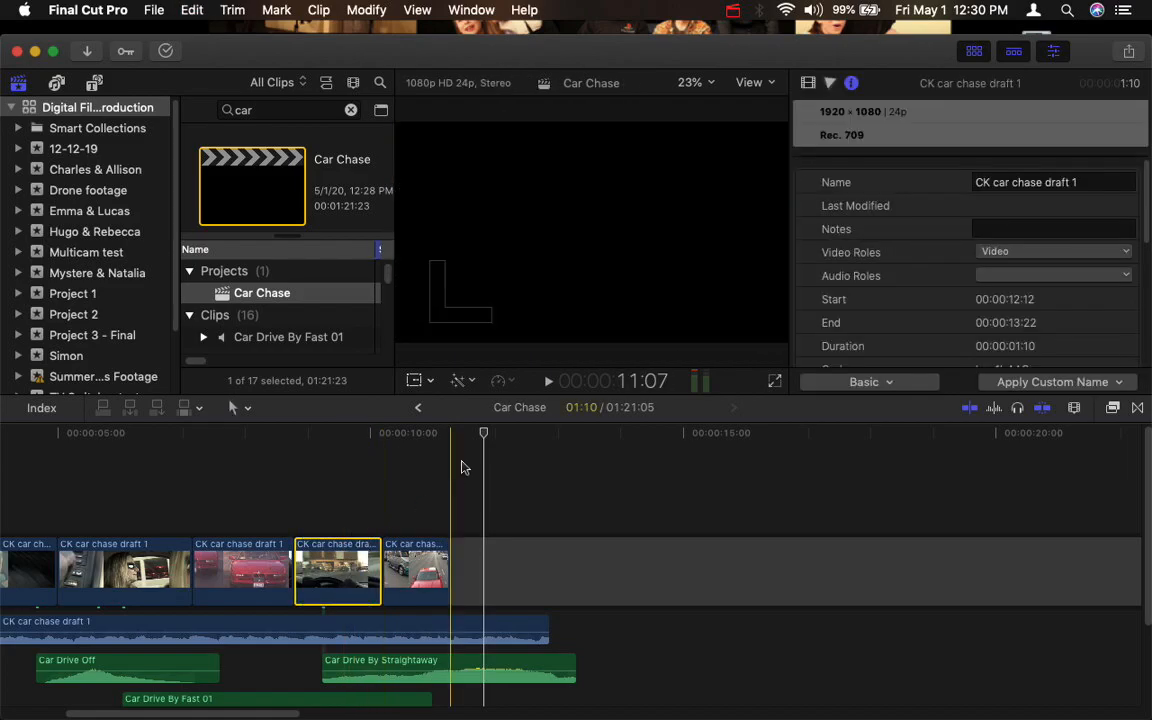
key(super+v)
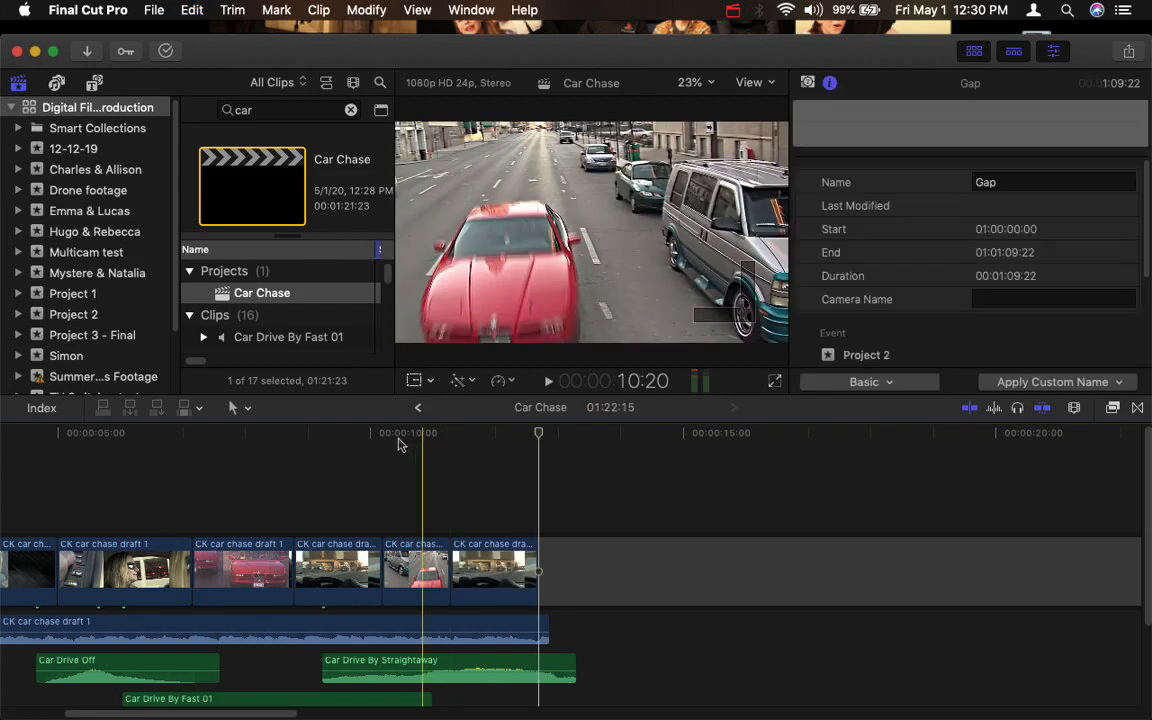
key(space)
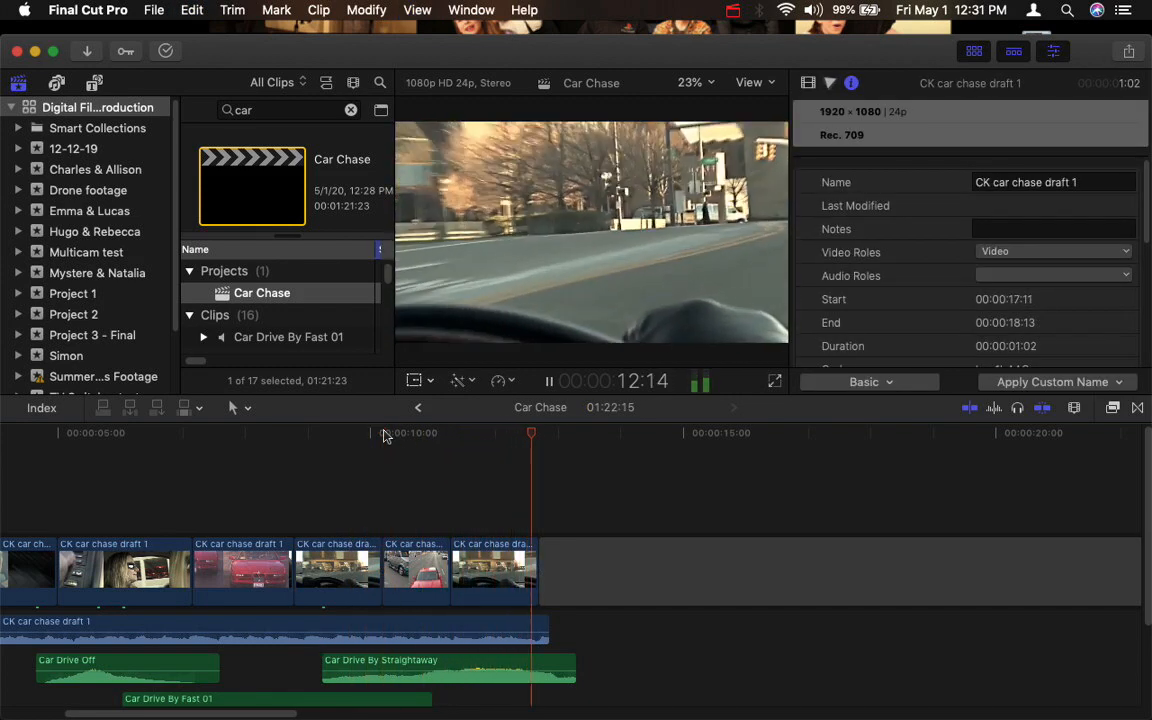
key(space)
click(385, 436)
- Switch to Firefox and select the web address of the FCP X Slip and Slide Trims article
key(ctrl+Up)
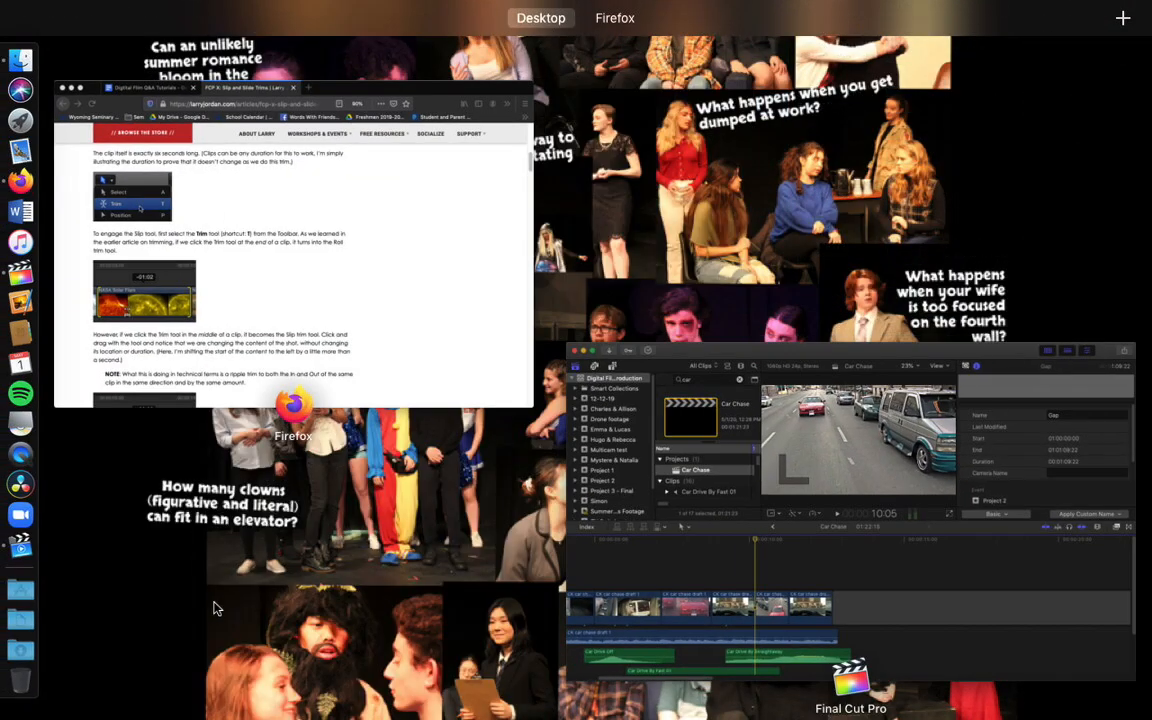
click(310, 296)
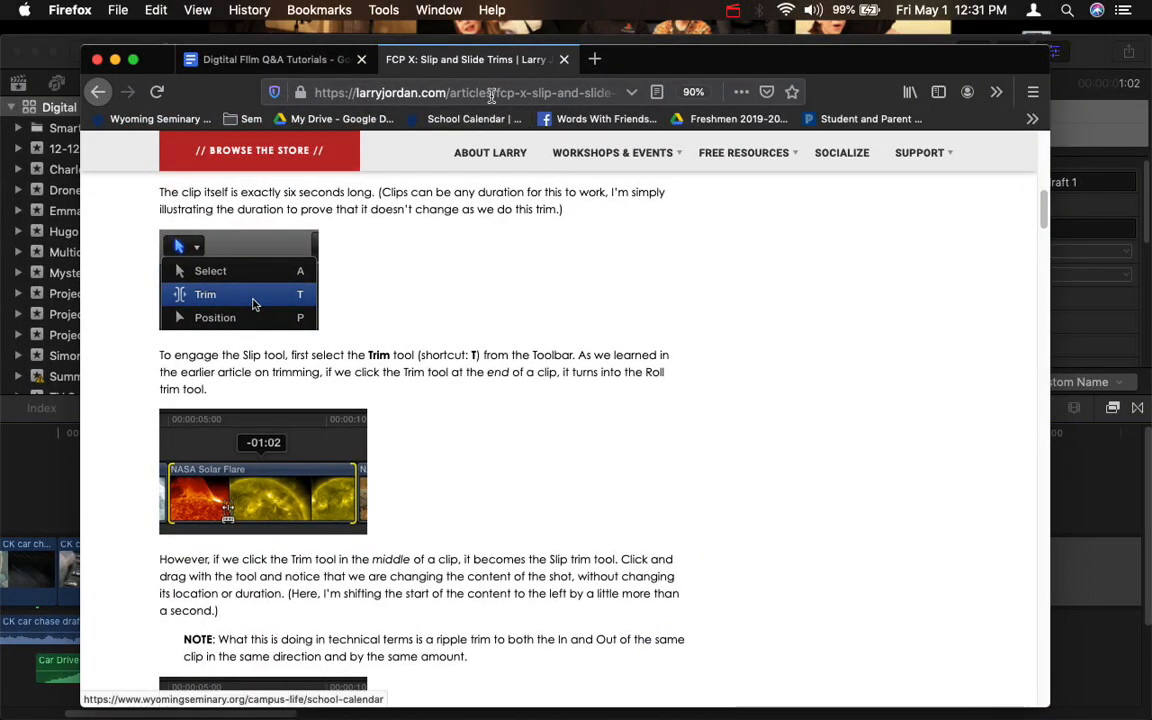
click(491, 93)
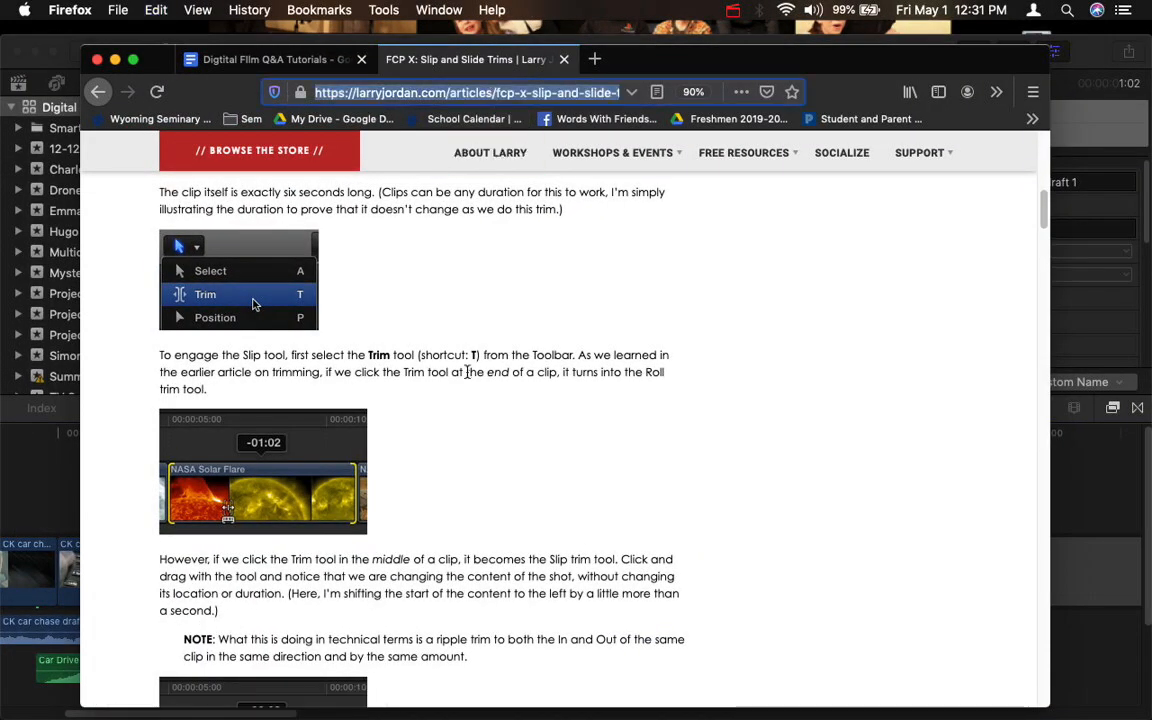